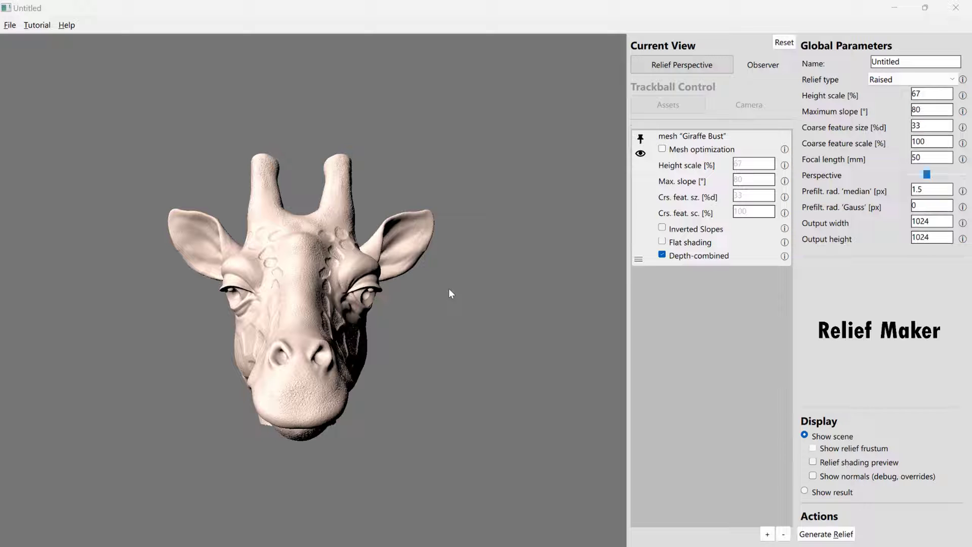
- Orbit the giraffe bust through a three-quarter view into a right-facing side profile
drag(314, 324, 486, 280)
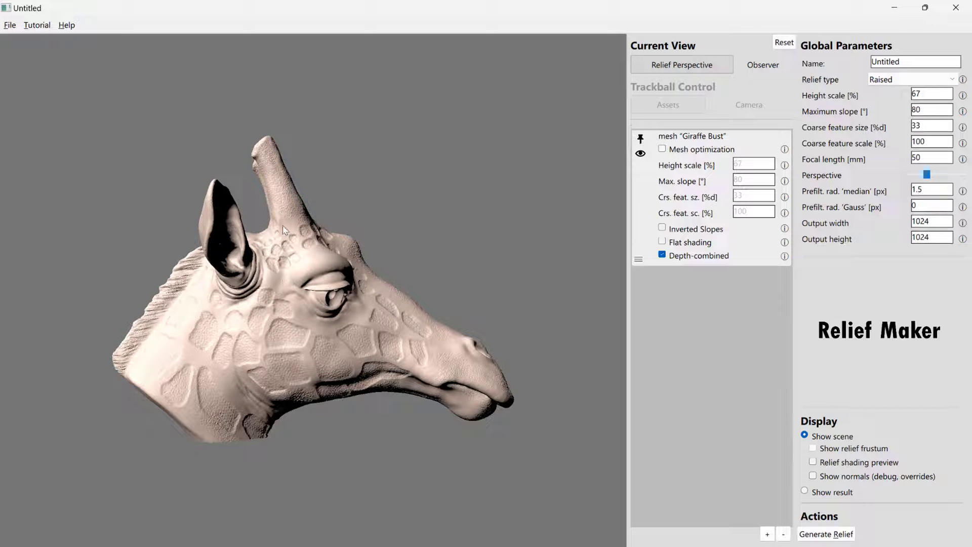
scroll(281, 225, down, 3)
scroll(281, 224, up, 5)
drag(281, 224, 305, 276)
mouse_move(217, 93)
mouse_down()
mouse_move(190, 135)
mouse_move(270, 124)
mouse_move(229, 94)
mouse_up()
drag(363, 274, 303, 259)
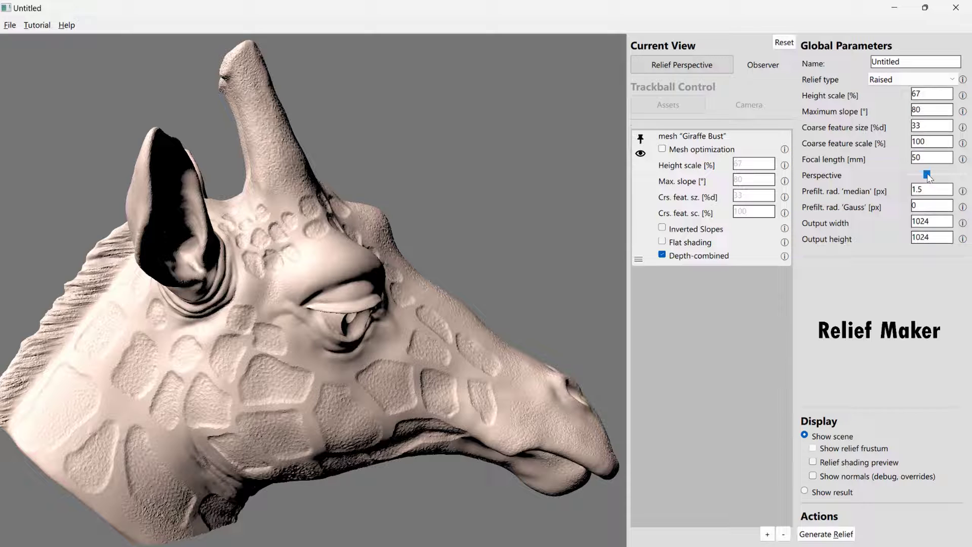
- Raise the focal length to 122 mm, then rotate and zoom to refit the giraffe profile
drag(928, 174, 945, 178)
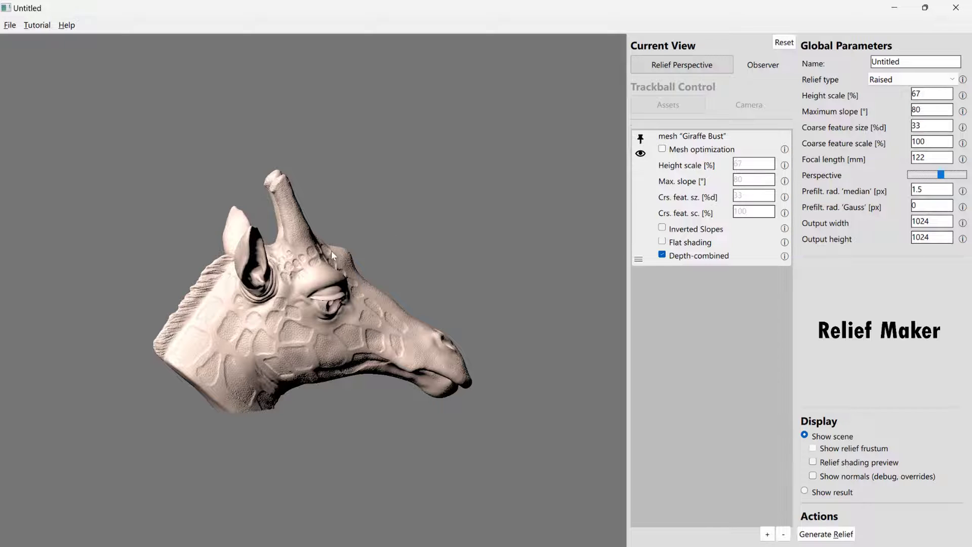
drag(336, 306, 311, 265)
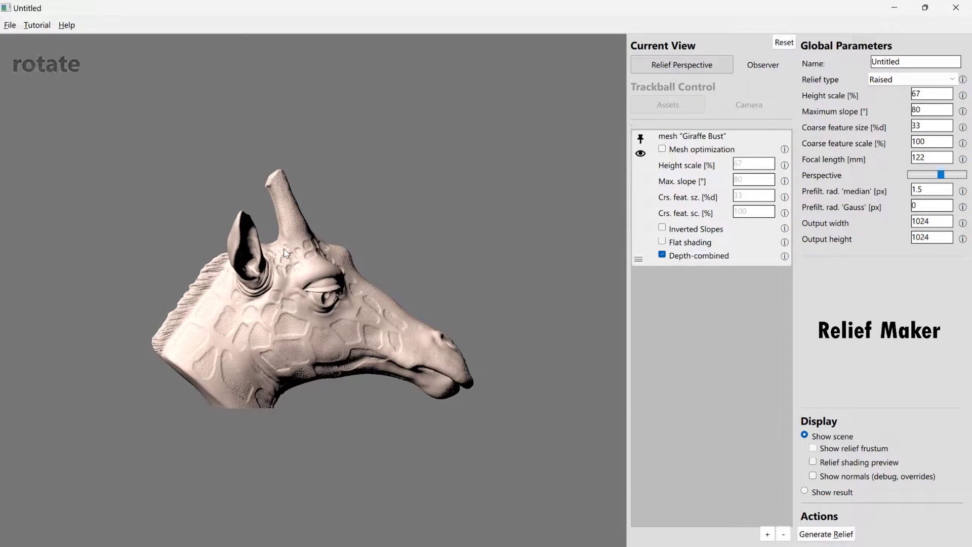
scroll(289, 255, up, 5)
scroll(285, 254, down, 5)
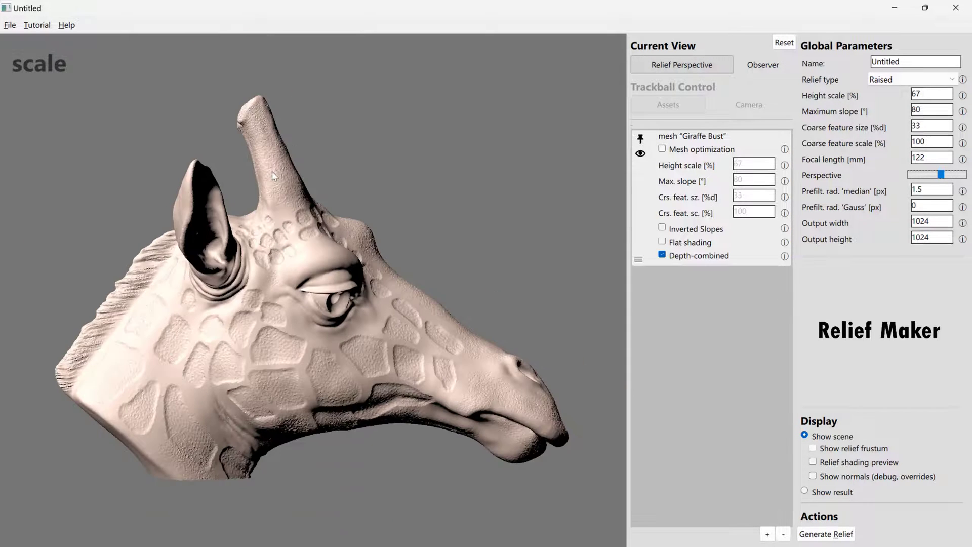
drag(223, 268, 282, 234)
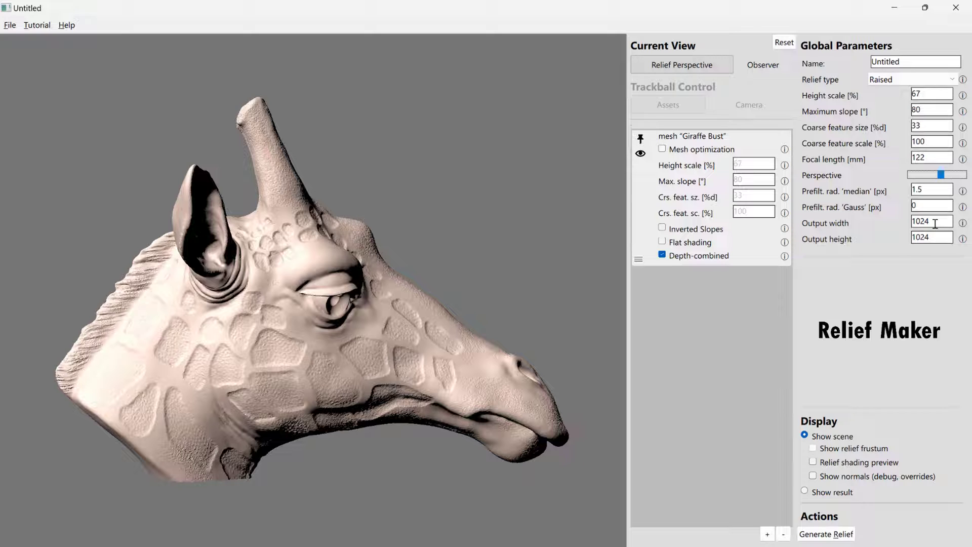
- Switch to the Excel sheet listing inch sizes with pixel sizes at 150 and 72 DPI
key(alt+Tab)
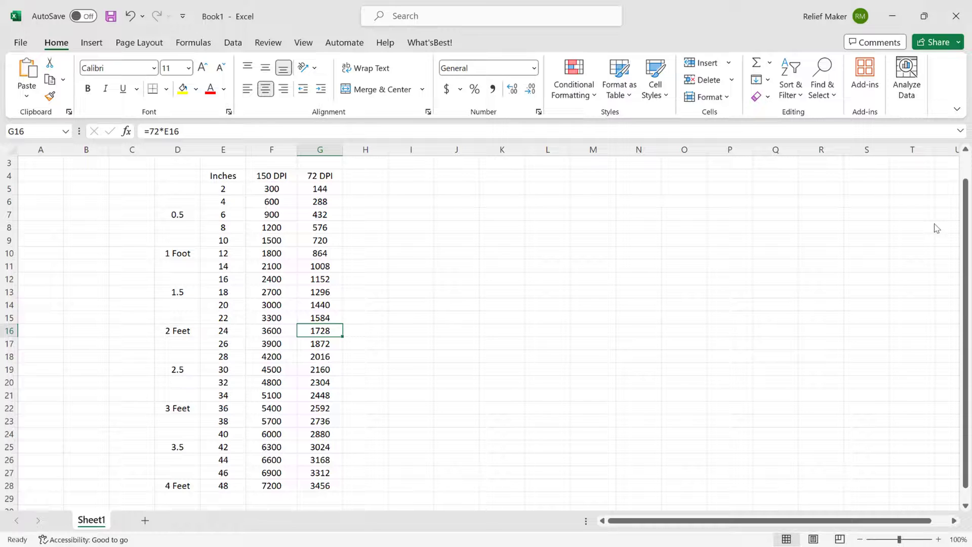
key(Left)
key(Right)
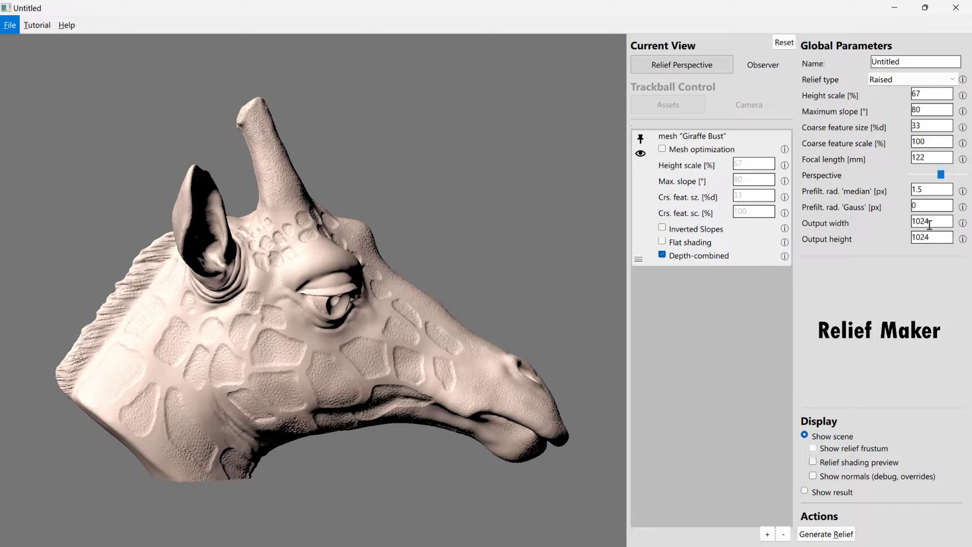
- Set output width and height to 1730 px, generate the giraffe relief and rotate to inspect it
double_click(929, 224)
text(1730)
key(Tab)
text(10)
key(BackSpace)
key(BackSpace)
text(1730)
click(837, 534)
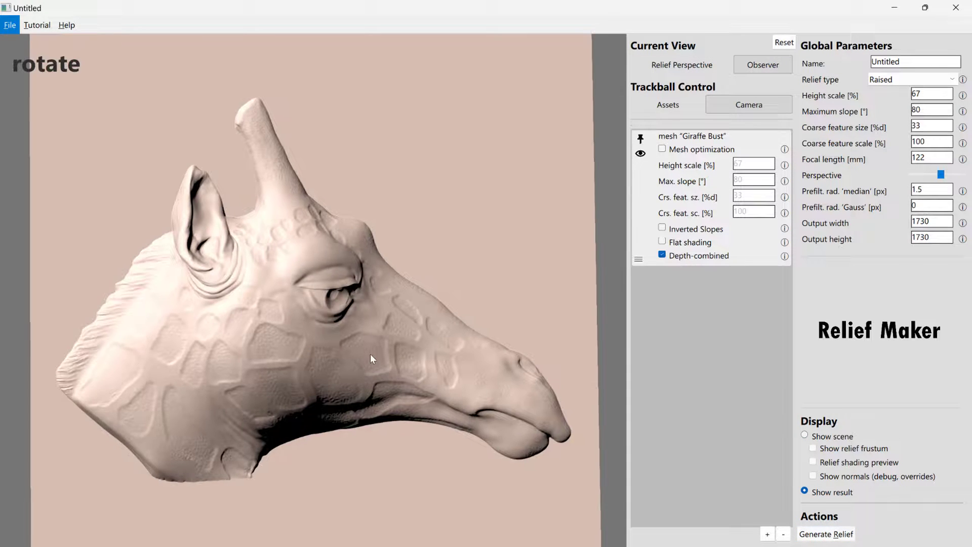
drag(369, 354, 228, 254)
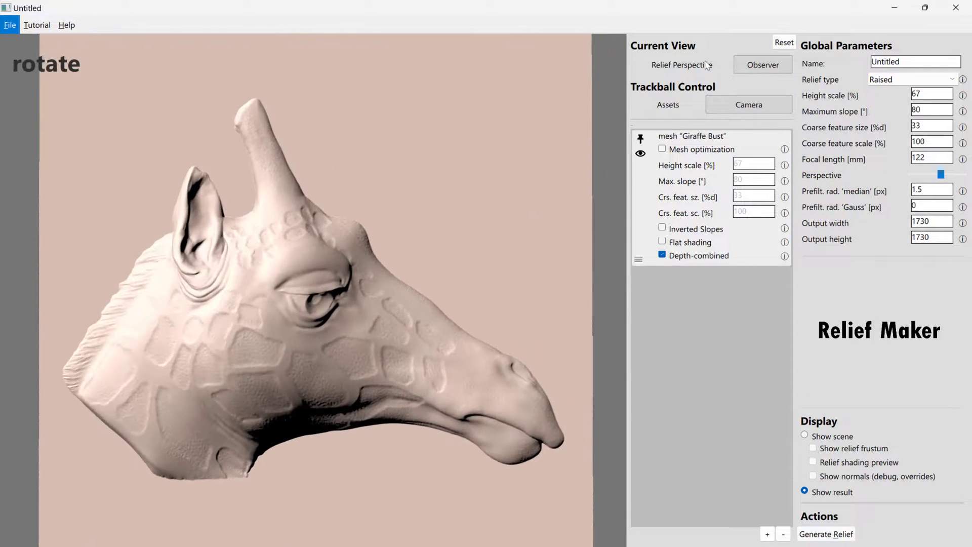
- Return to the perspective view, lower focal length to 61 mm and enlarge the giraffe in frame
click(784, 42)
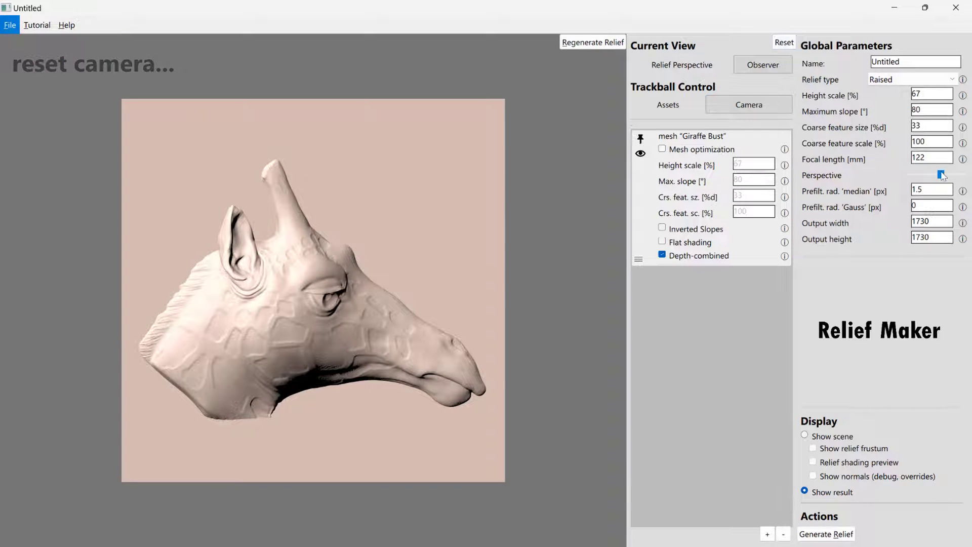
click(682, 65)
drag(941, 178, 934, 179)
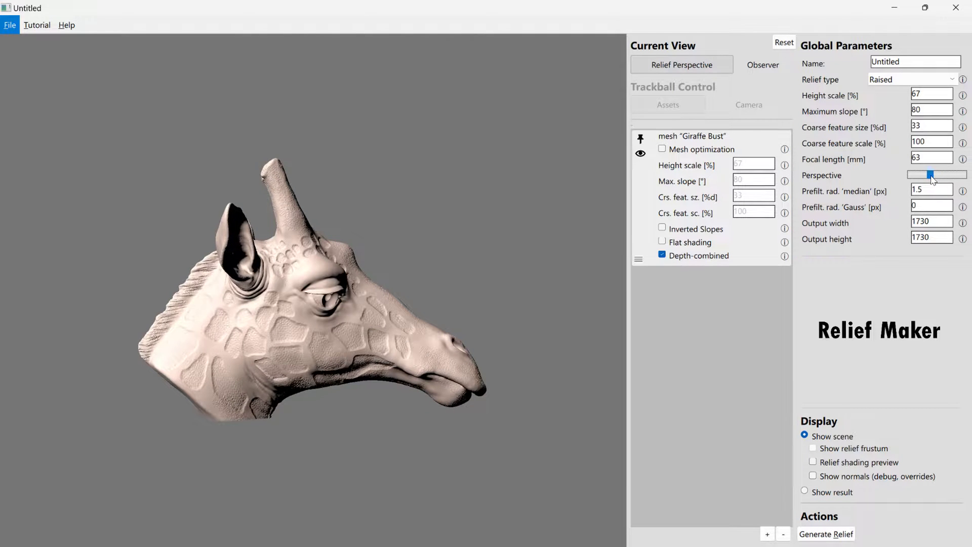
drag(933, 180, 930, 180)
drag(469, 254, 474, 258)
scroll(354, 301, up, 1)
right_drag(355, 311, 421, 227)
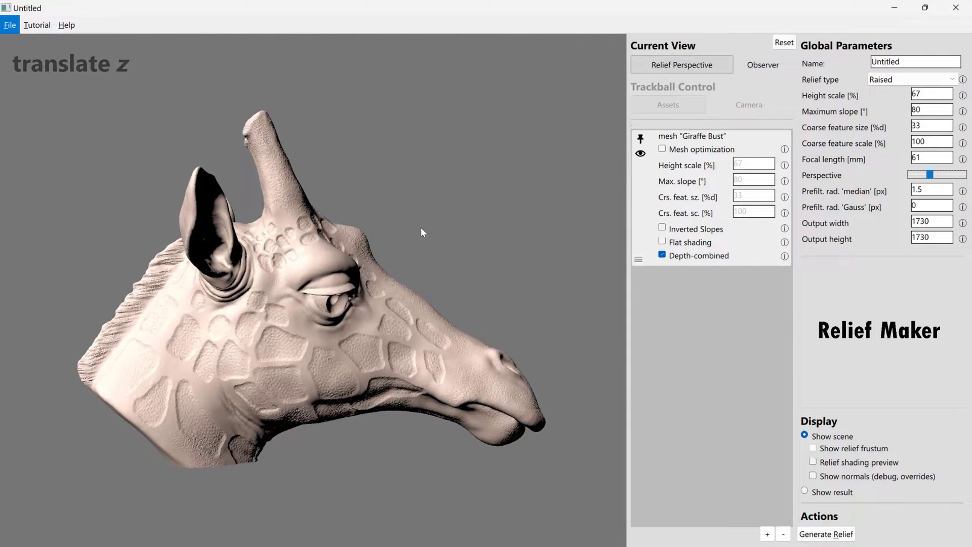
- Regenerate the relief, check its depth edge-on, then reset the camera head-on
click(834, 534)
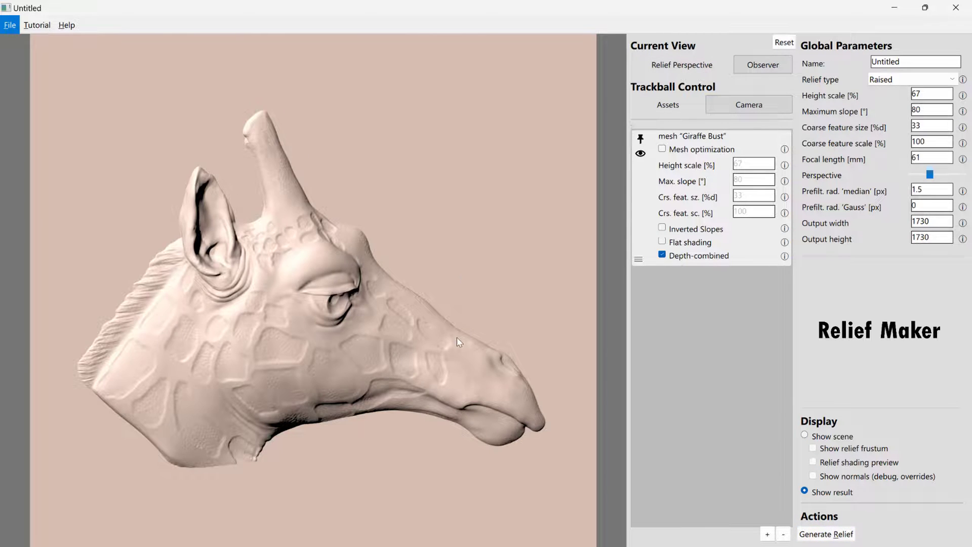
drag(457, 337, 380, 332)
middle_drag(380, 332, 401, 301)
drag(401, 301, 430, 293)
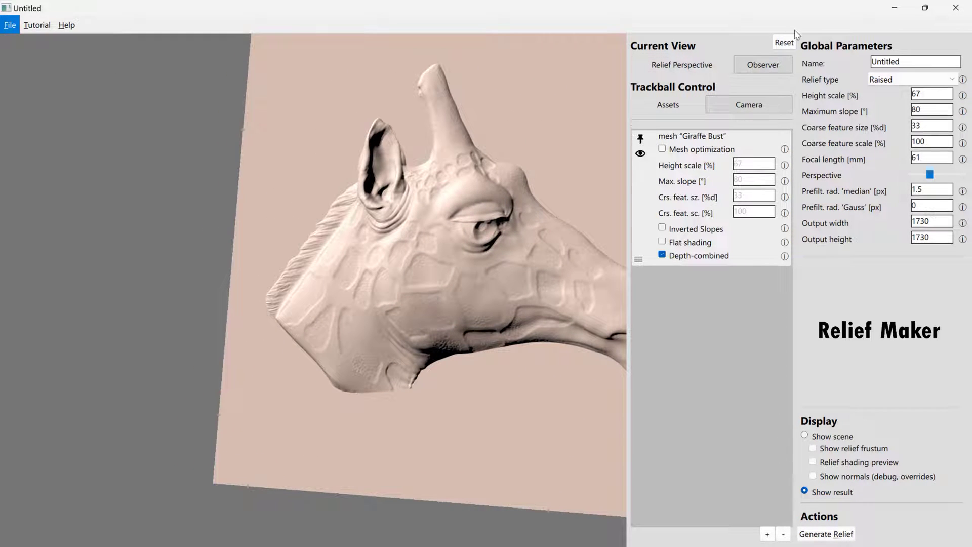
click(784, 43)
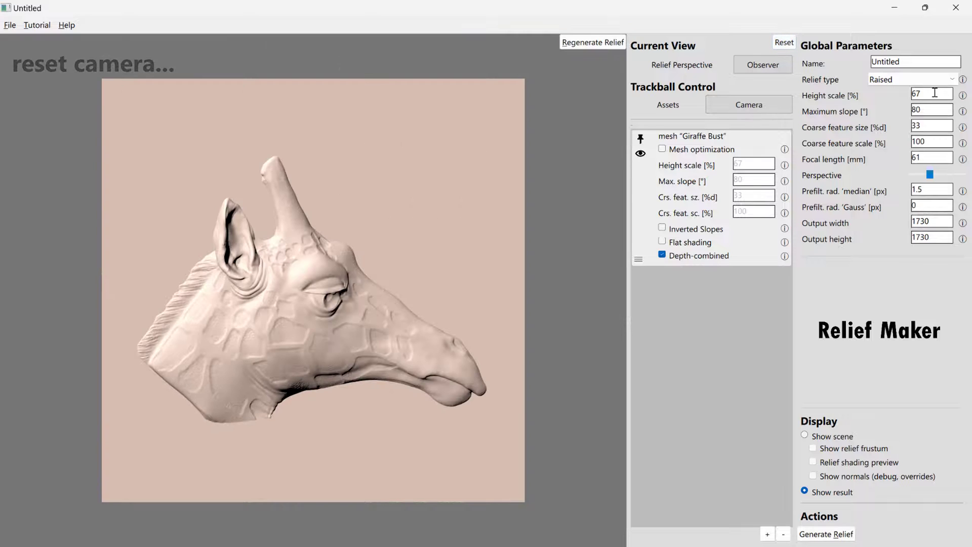
- Change height scale to 80%, regenerate the relief and inspect it edge-on and face-on
drag(940, 93, 911, 100)
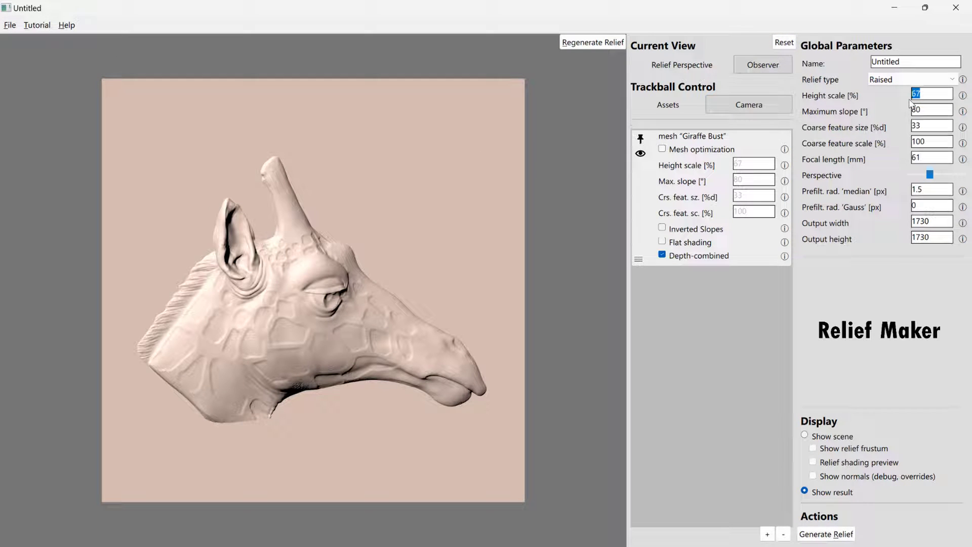
text(80)
key(Tab)
click(843, 535)
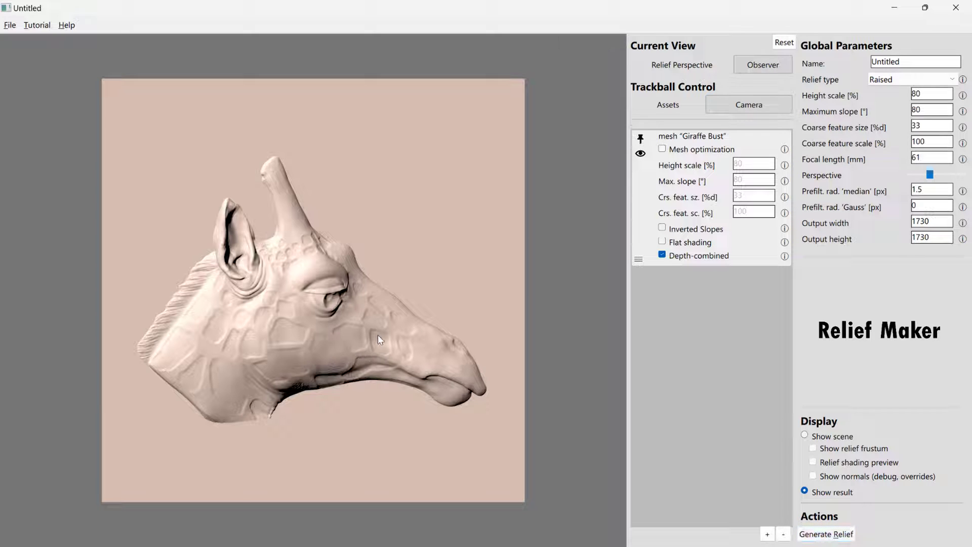
drag(348, 326, 318, 181)
drag(293, 262, 311, 320)
scroll(309, 273, up, 3)
scroll(309, 273, down, 2)
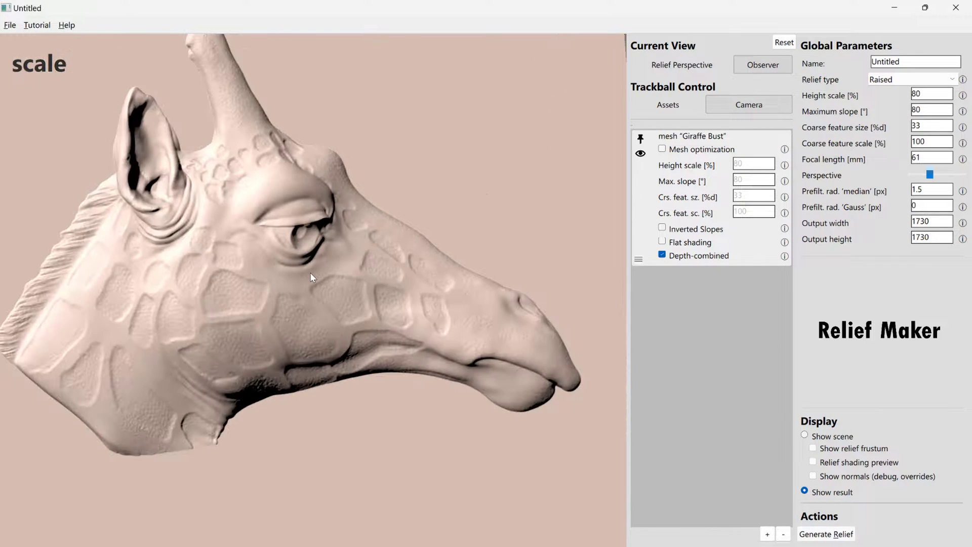
scroll(310, 272, down, 3)
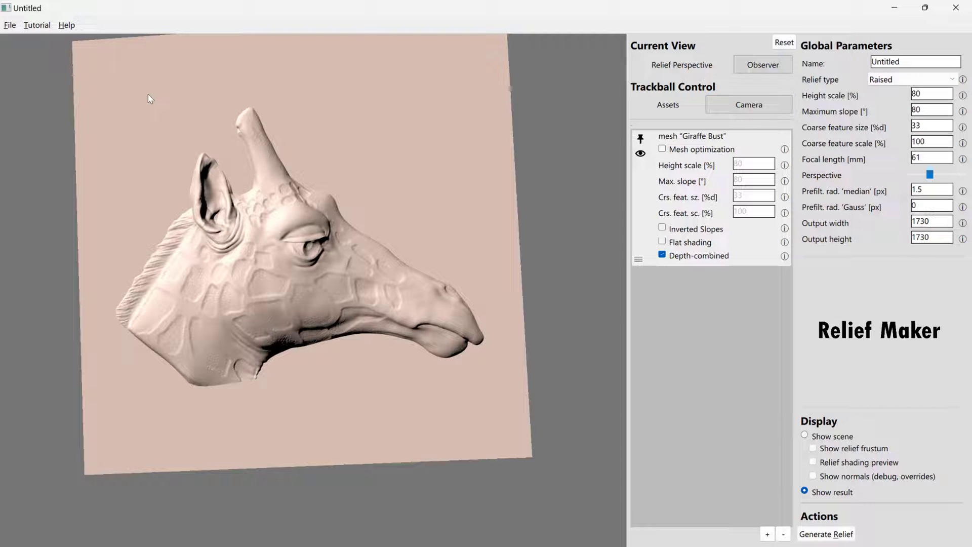
drag(306, 331, 233, 343)
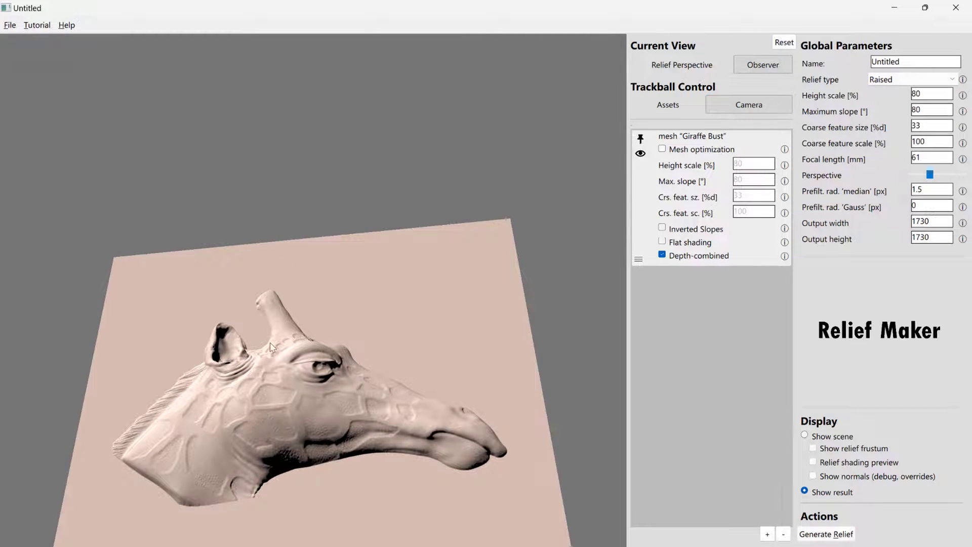
mouse_move(350, 397)
mouse_down()
mouse_move(360, 403)
mouse_move(364, 390)
mouse_up()
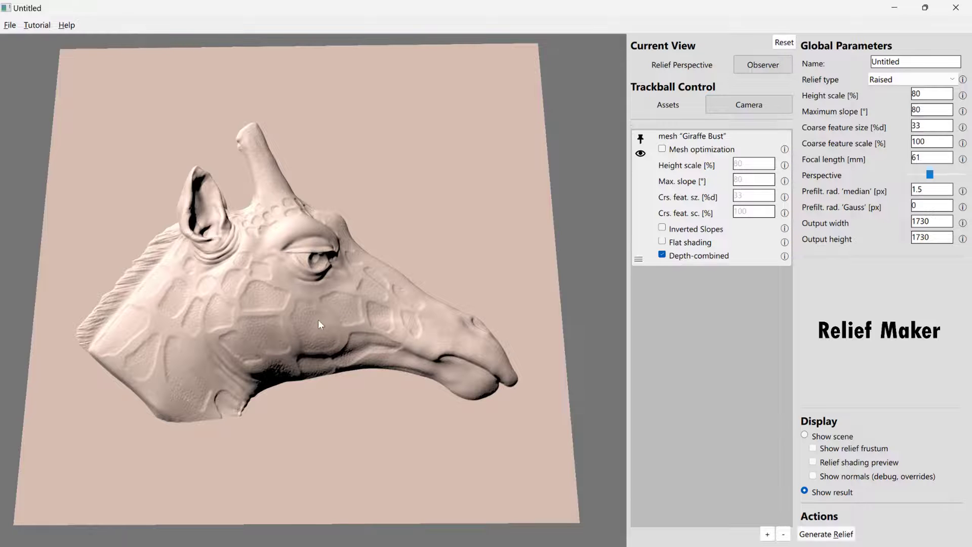
mouse_move(306, 268)
mouse_down()
mouse_move(260, 306)
mouse_move(308, 274)
mouse_up()
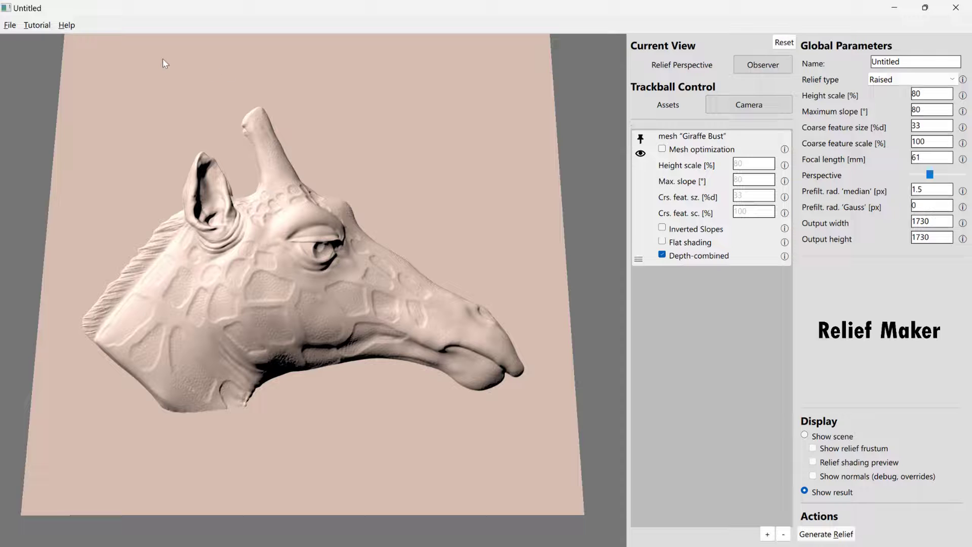
- Export the relief as a 16-bit height map (*.png *.tif) named 'giraffe'
click(9, 25)
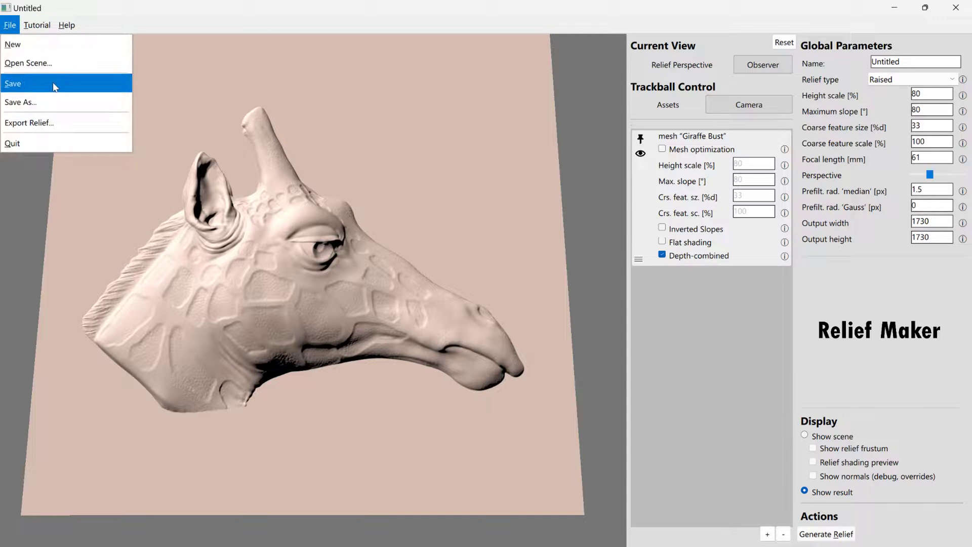
click(82, 123)
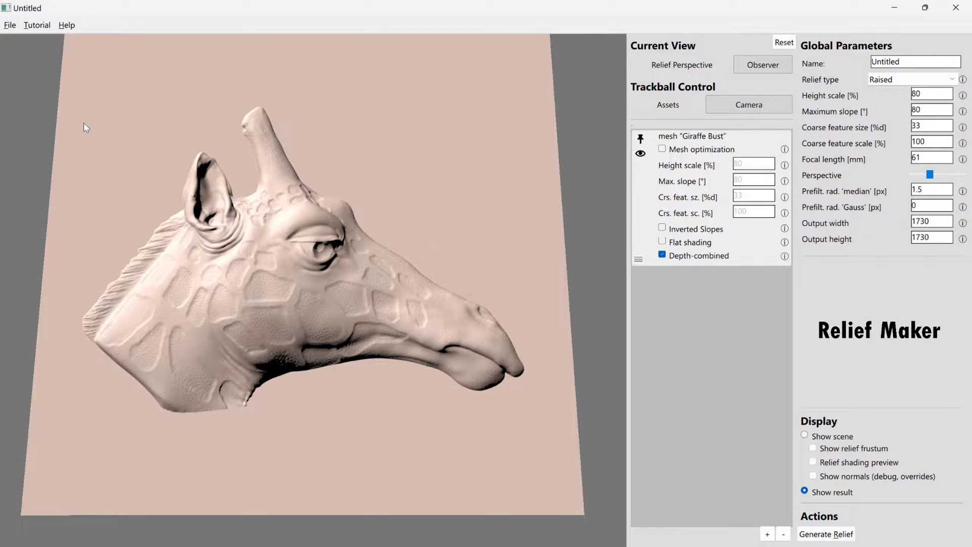
text(giraffe)
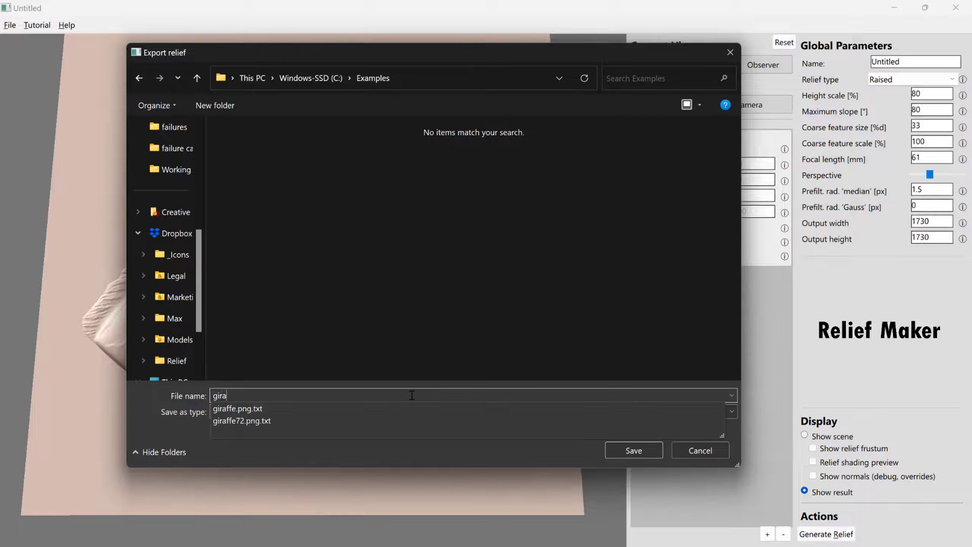
click(314, 412)
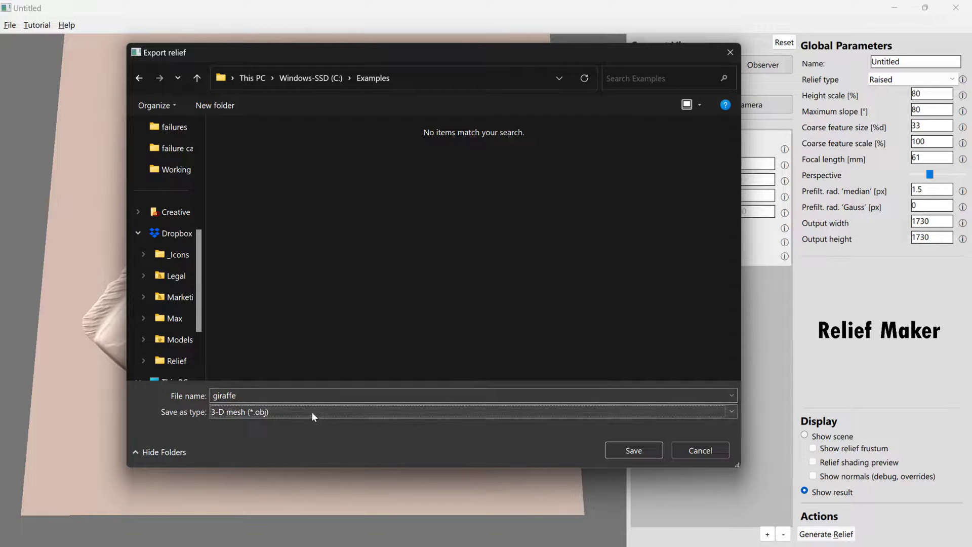
click(311, 411)
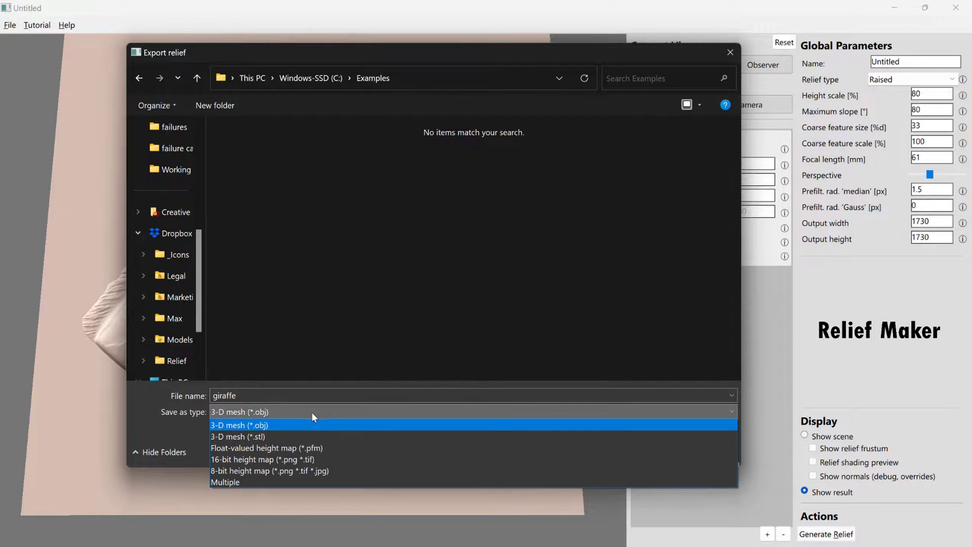
click(313, 459)
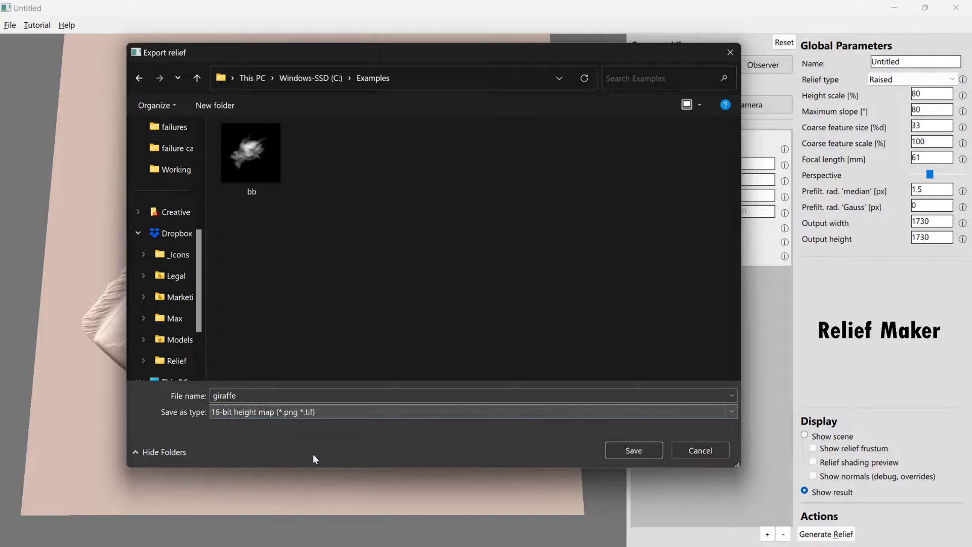
click(627, 452)
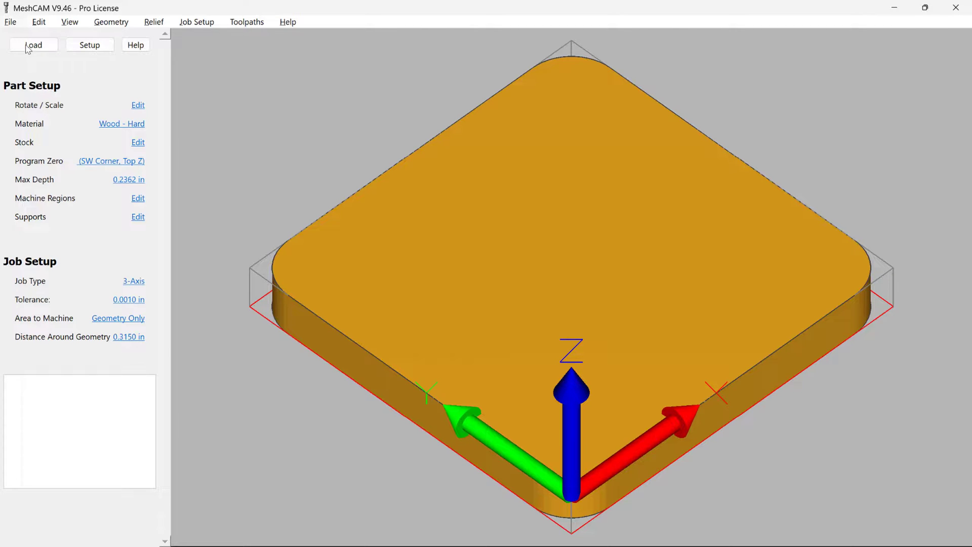
- Use MeshCAM's Load command to bring up the file picker on the Examples folder
click(27, 46)
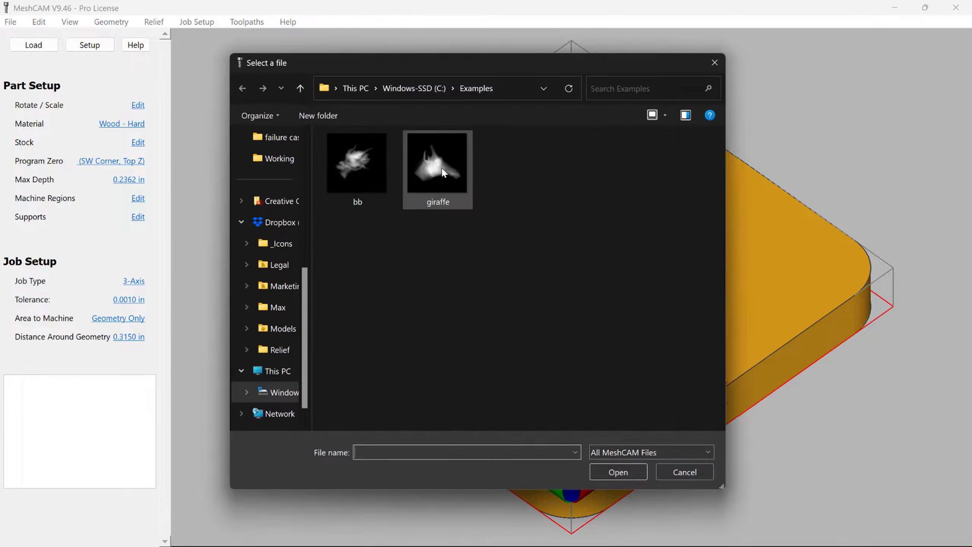
- Open the giraffe height map file in MeshCAM
click(441, 168)
click(618, 473)
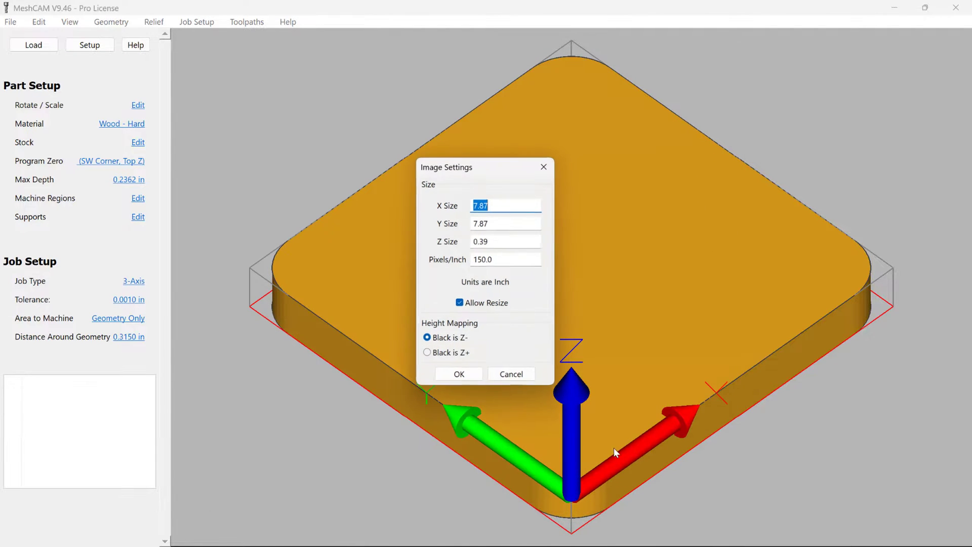
drag(490, 167, 338, 126)
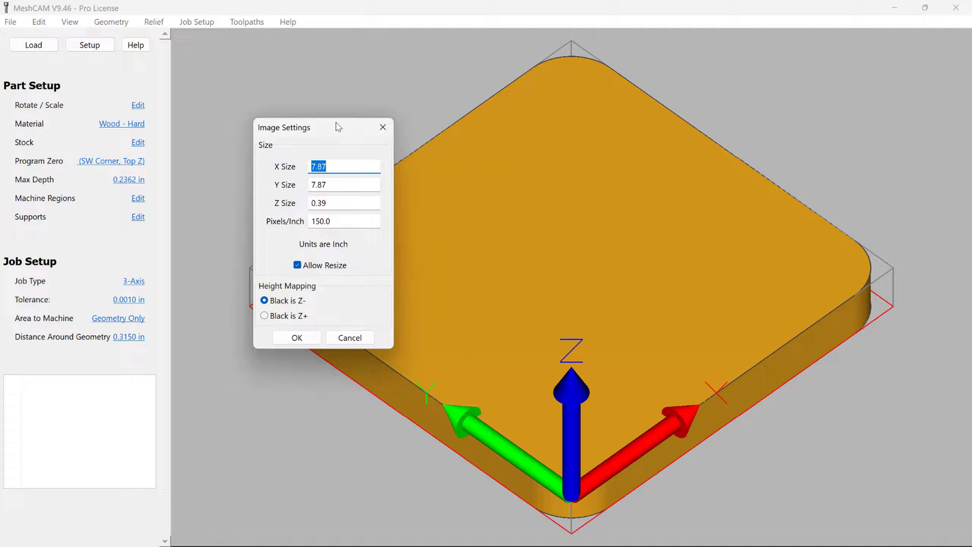
- Set X size 24, Z size 1.5 in and 72 pixels per inch, then confirm
text(24)
key(Tab)
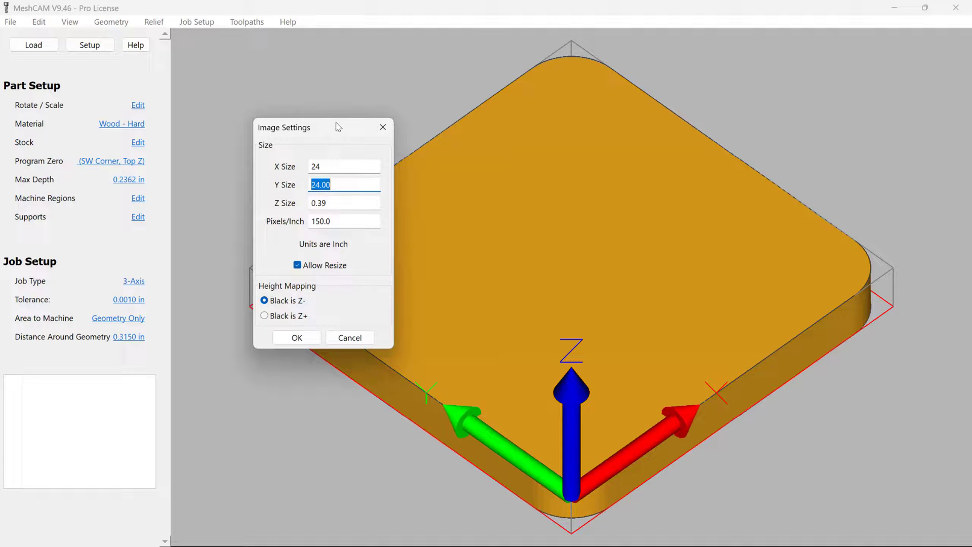
key(Tab)
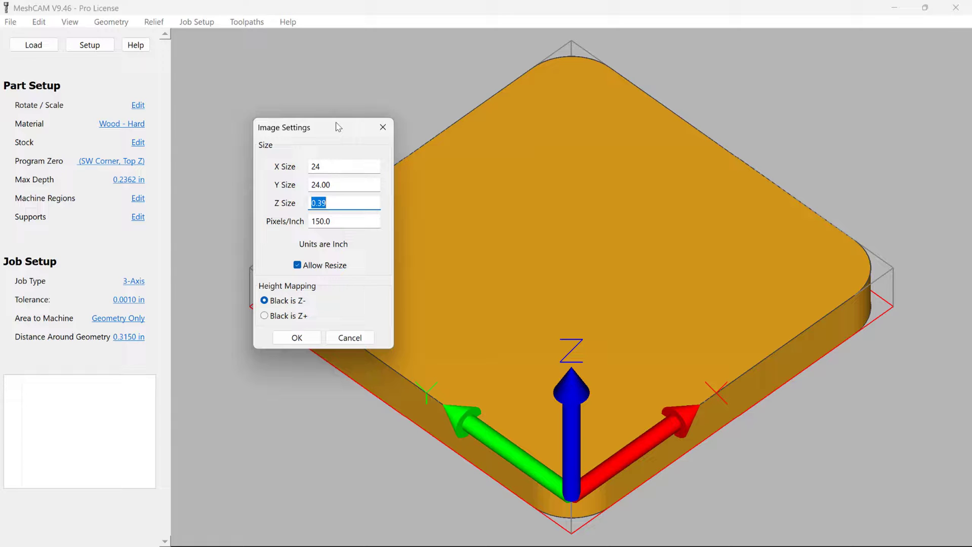
text(1.5)
key(Tab)
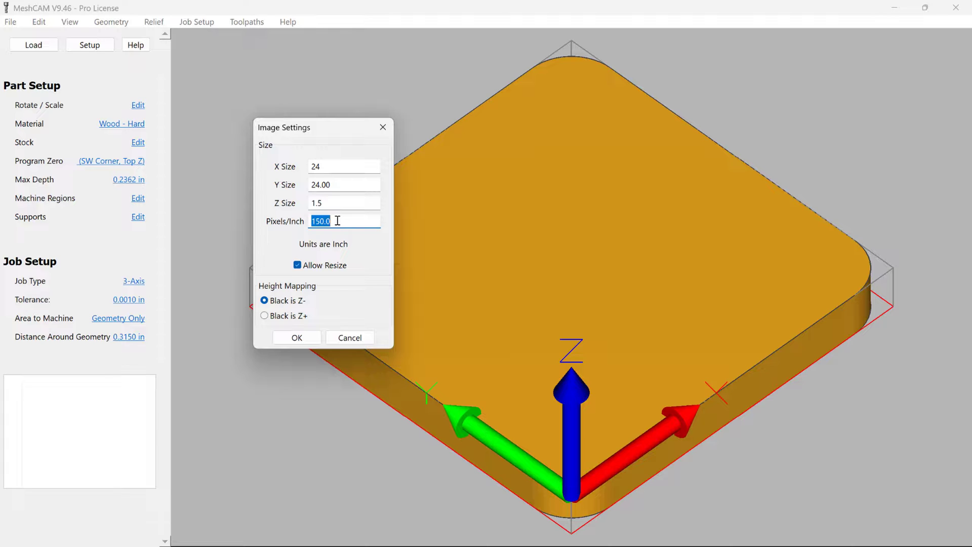
text(72)
key(Tab)
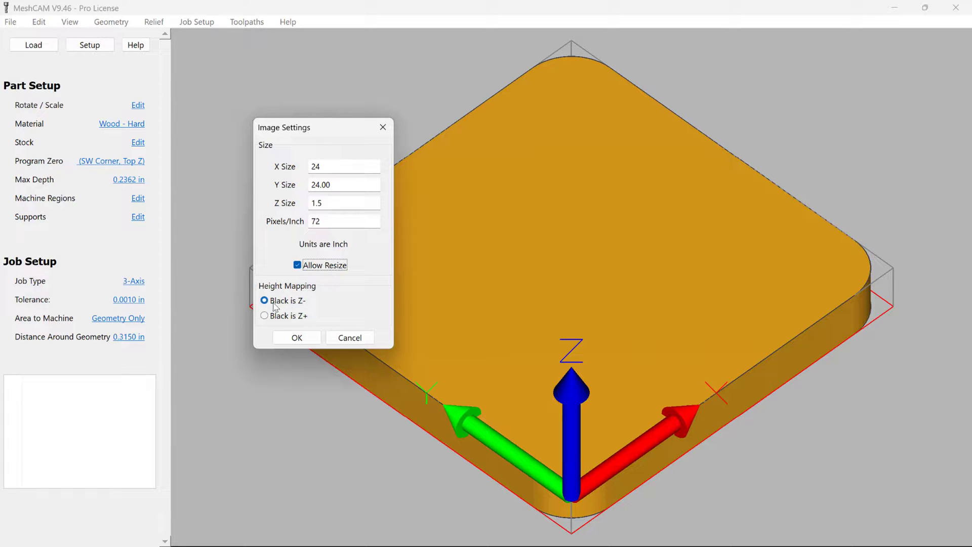
click(298, 338)
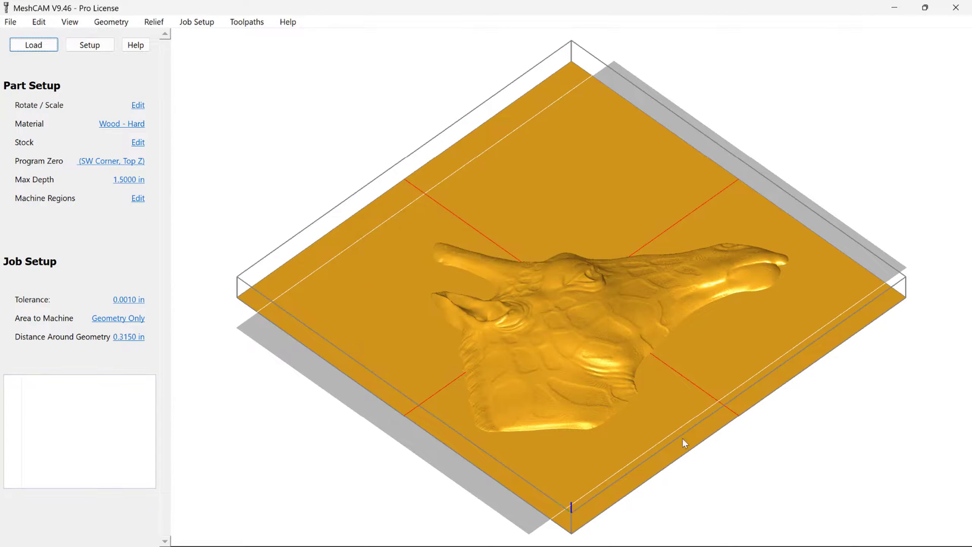
drag(677, 441, 605, 392)
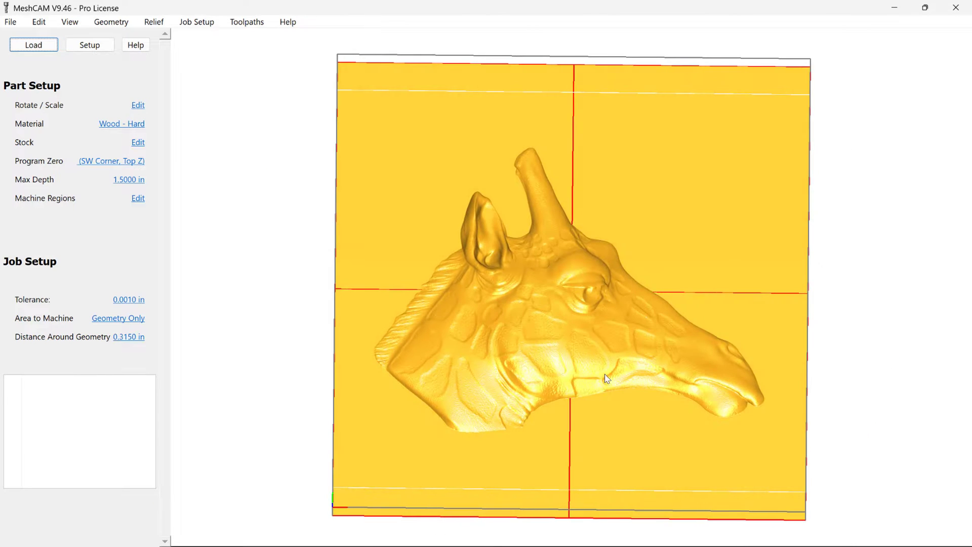
mouse_move(607, 335)
mouse_down()
mouse_move(605, 157)
mouse_move(608, 342)
mouse_move(595, 344)
mouse_up()
scroll(578, 349, up, 10)
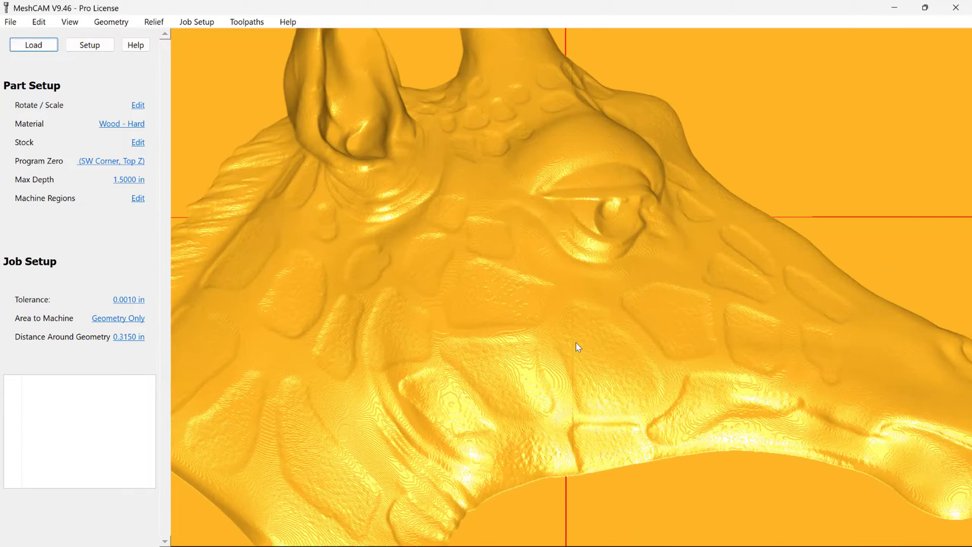
scroll(582, 364, up, 4)
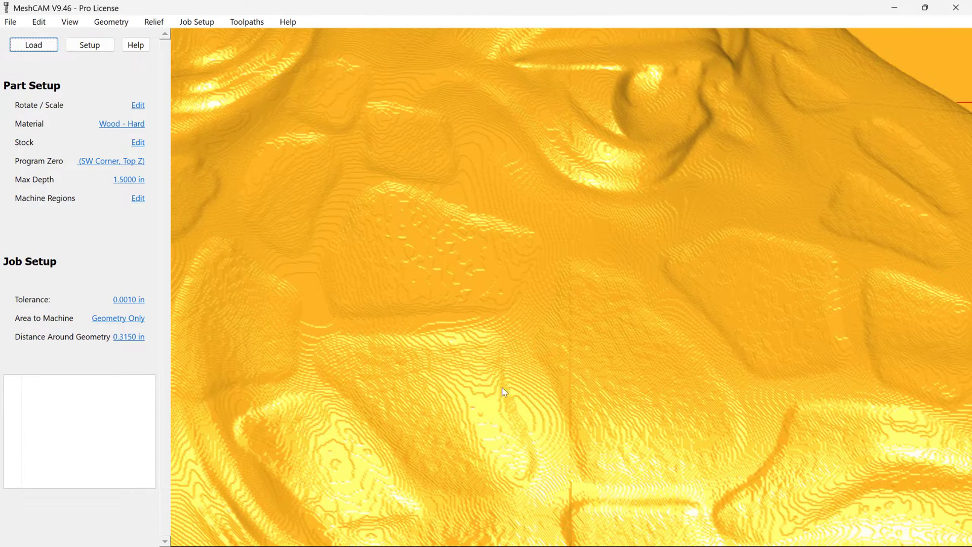
scroll(562, 317, down, 5)
drag(672, 303, 669, 429)
scroll(670, 434, down, 3)
scroll(626, 392, up, 3)
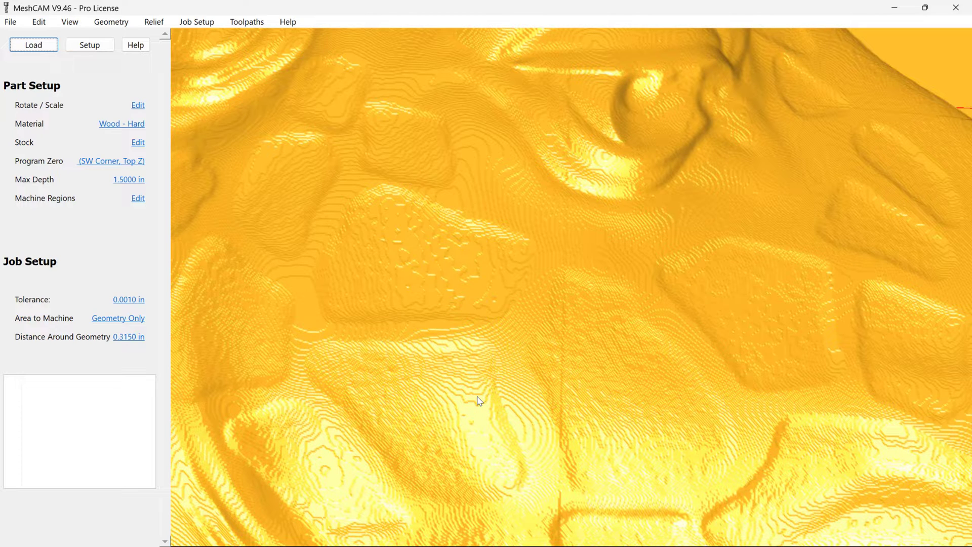
scroll(447, 267, down, 3)
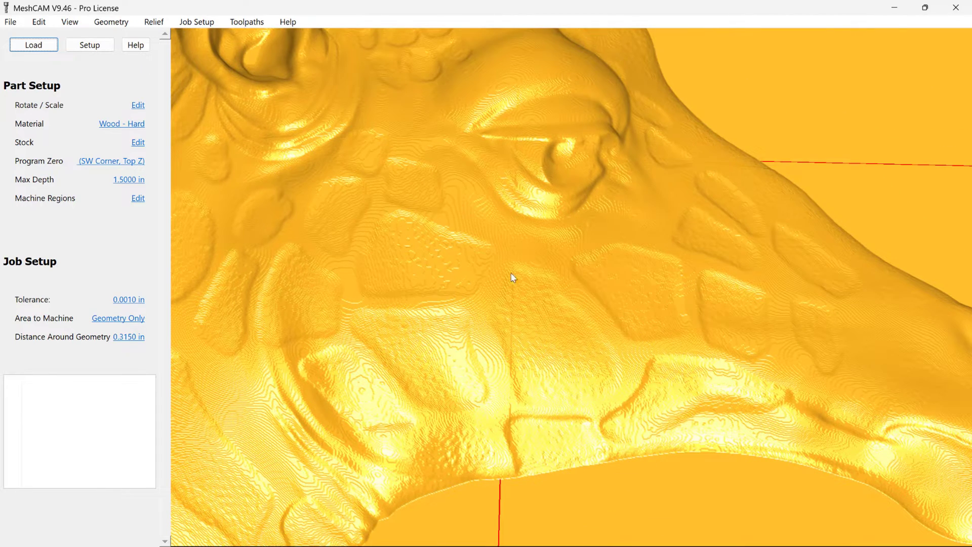
scroll(524, 256, up, 3)
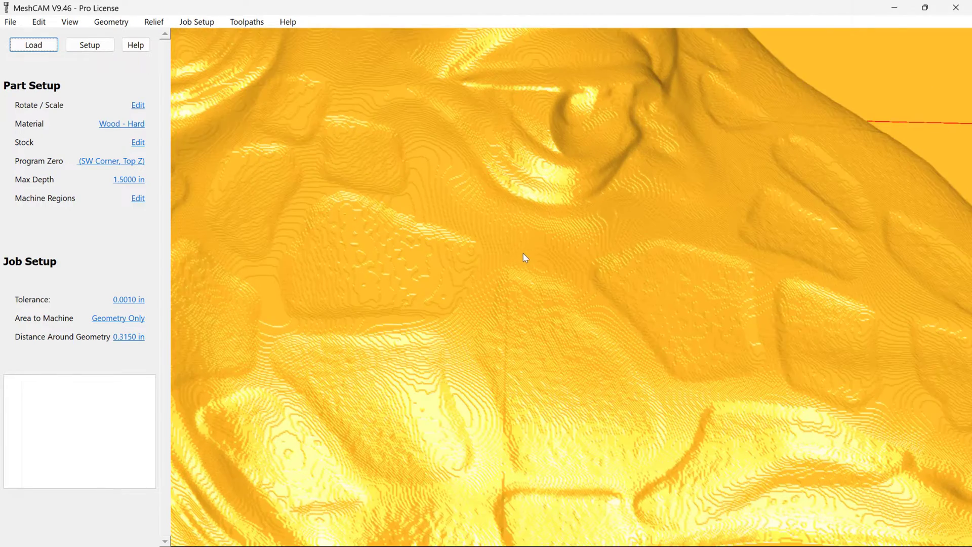
- Apply Relief > Smooth Relief with the smoothness level set to 42
click(160, 23)
click(188, 38)
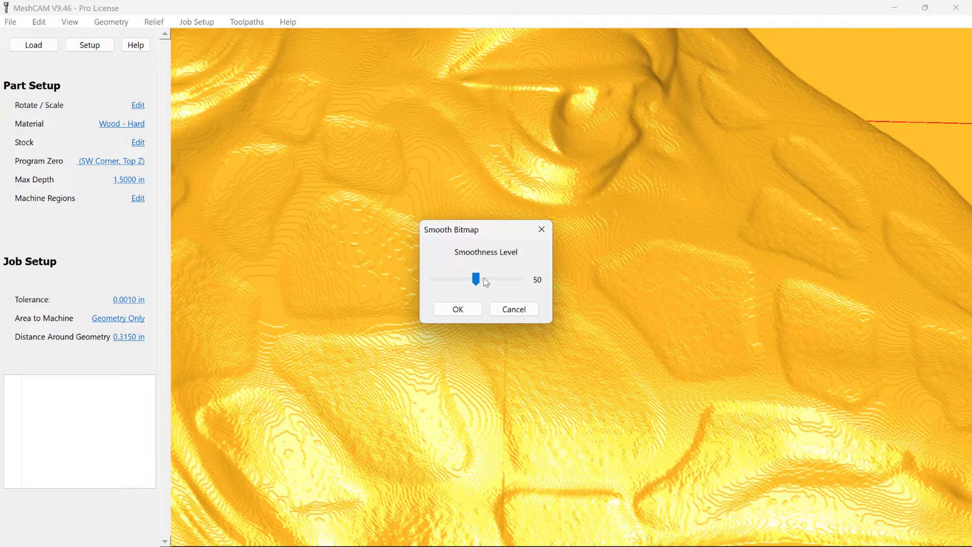
mouse_move(481, 282)
mouse_down()
mouse_move(513, 282)
mouse_move(473, 283)
mouse_up()
click(457, 310)
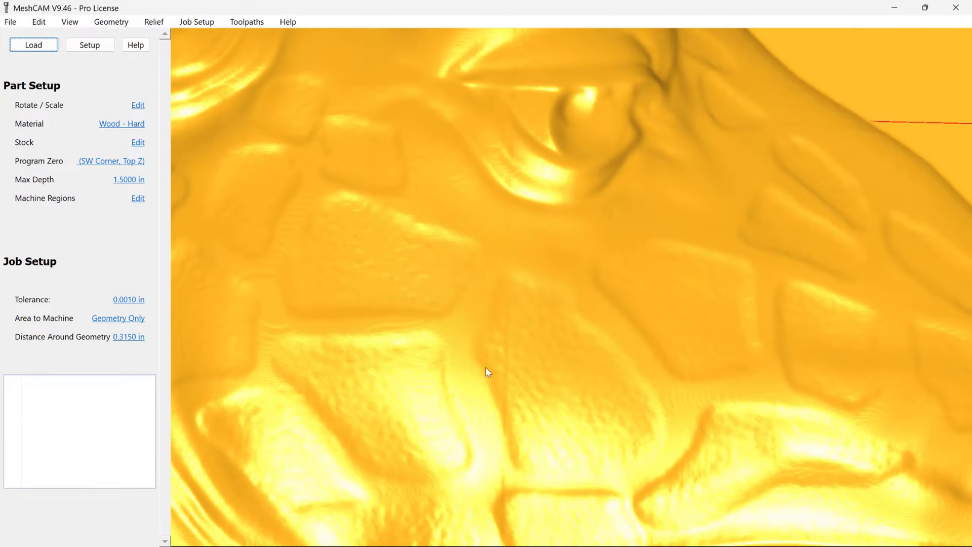
mouse_move(589, 368)
mouse_down()
mouse_move(557, 324)
mouse_move(592, 210)
mouse_move(675, 167)
mouse_move(681, 124)
mouse_move(622, 421)
mouse_move(587, 295)
mouse_move(581, 351)
mouse_up()
scroll(577, 288, down, 4)
scroll(578, 284, down, 2)
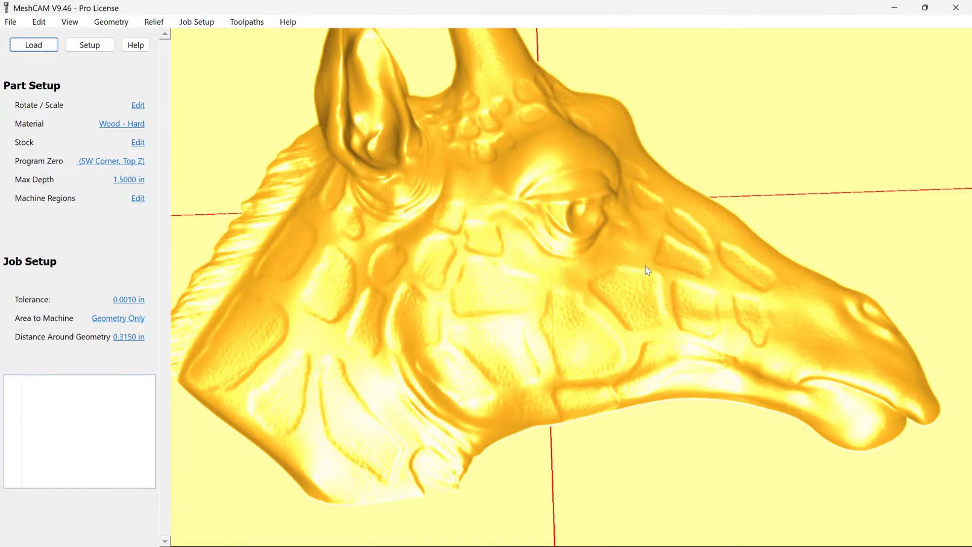
drag(512, 219, 498, 252)
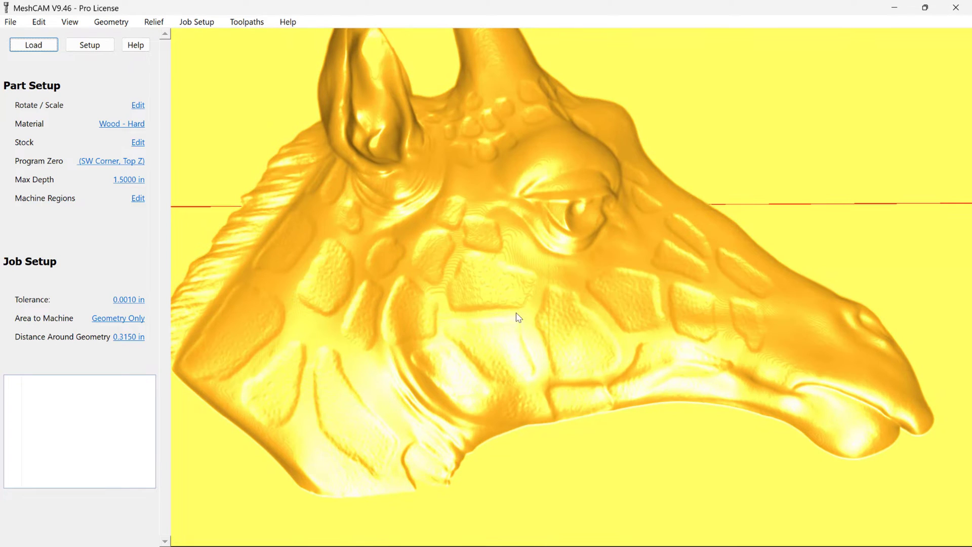
scroll(506, 307, up, 8)
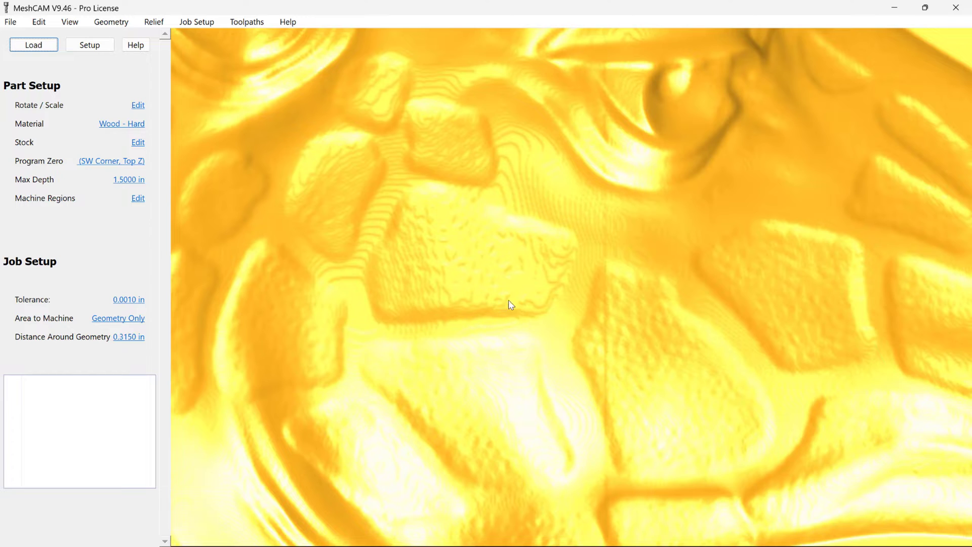
drag(508, 303, 511, 137)
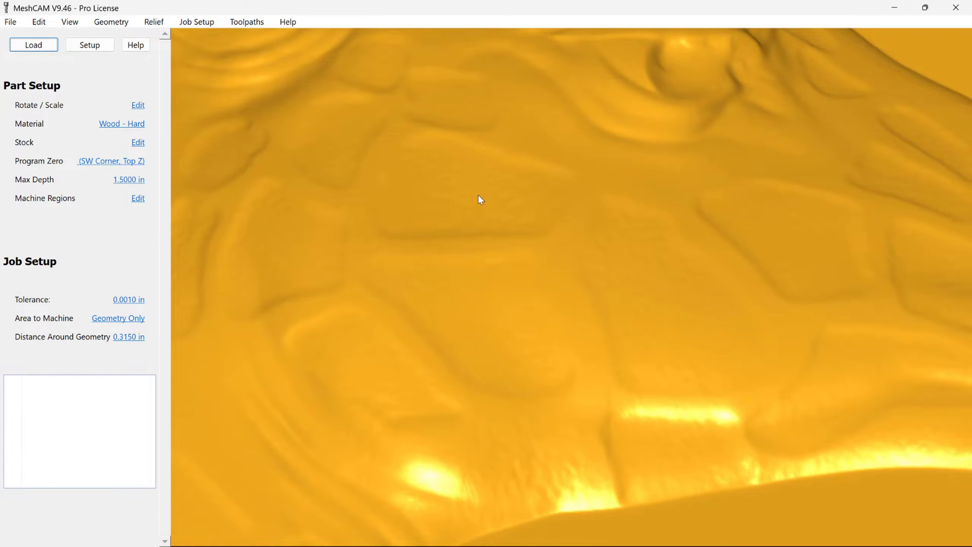
drag(481, 197, 499, 282)
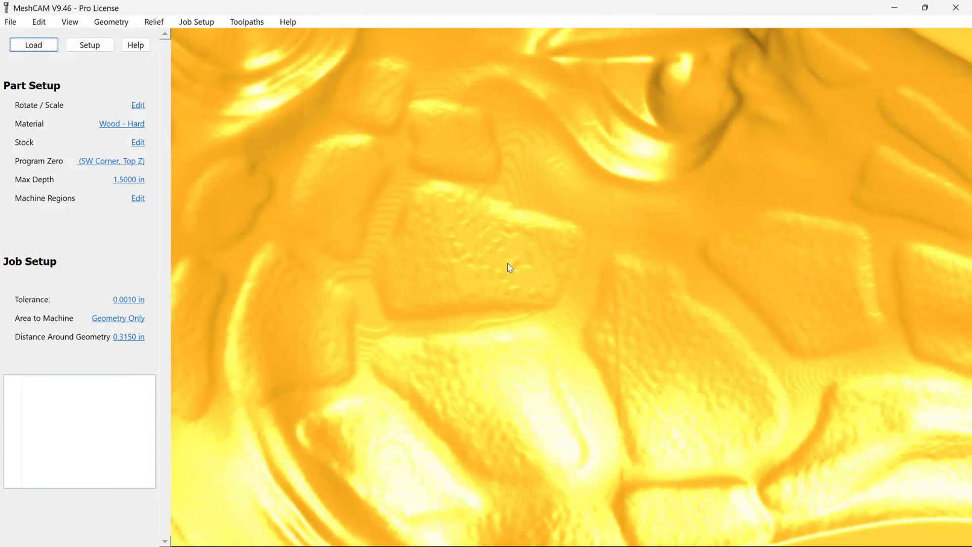
scroll(511, 276, up, 8)
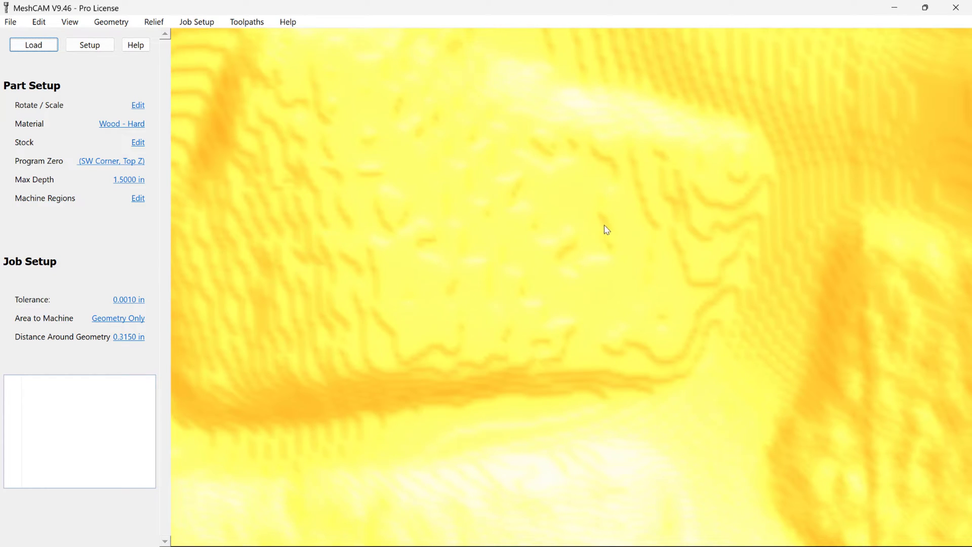
mouse_move(570, 238)
mouse_down()
mouse_move(570, 174)
mouse_move(552, 236)
mouse_up()
scroll(552, 235, down, 10)
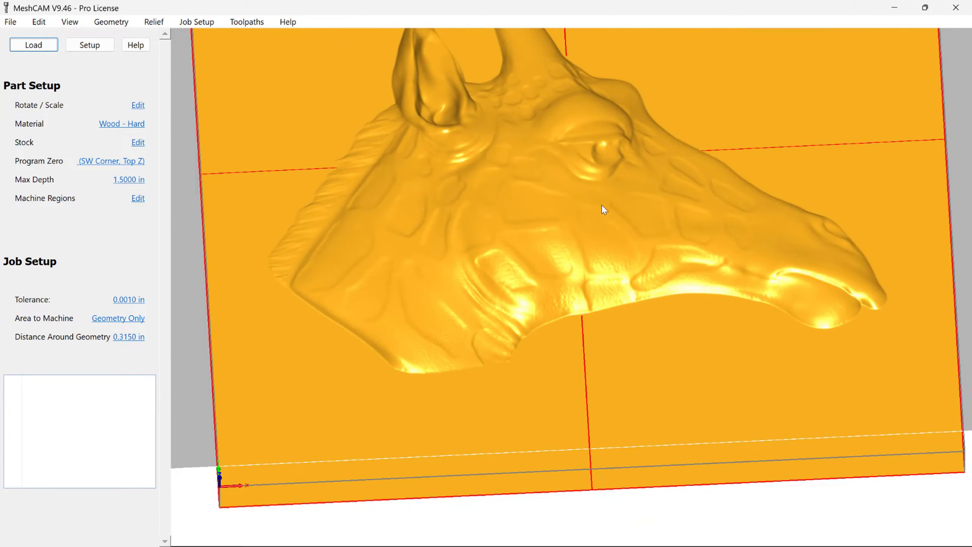
drag(601, 206, 594, 76)
scroll(599, 64, up, 5)
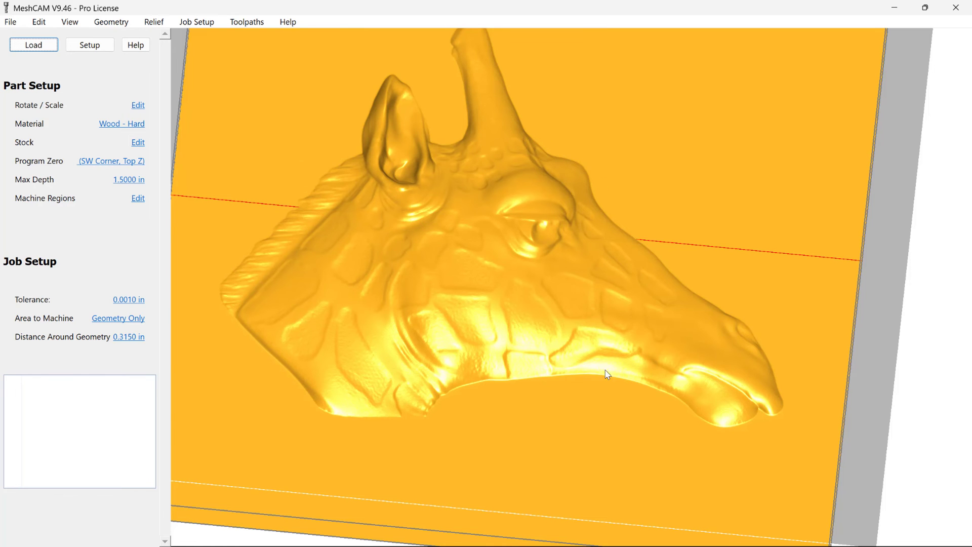
drag(607, 377, 579, 262)
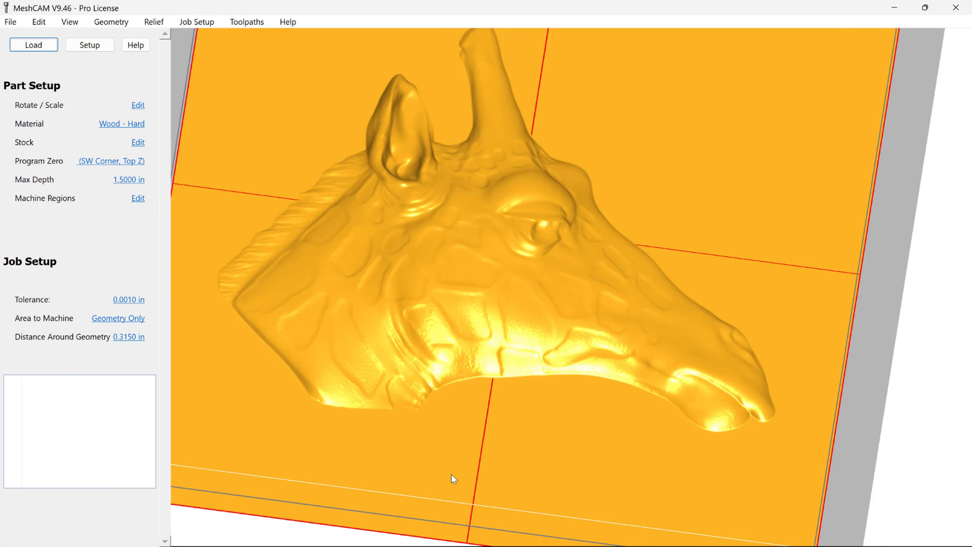